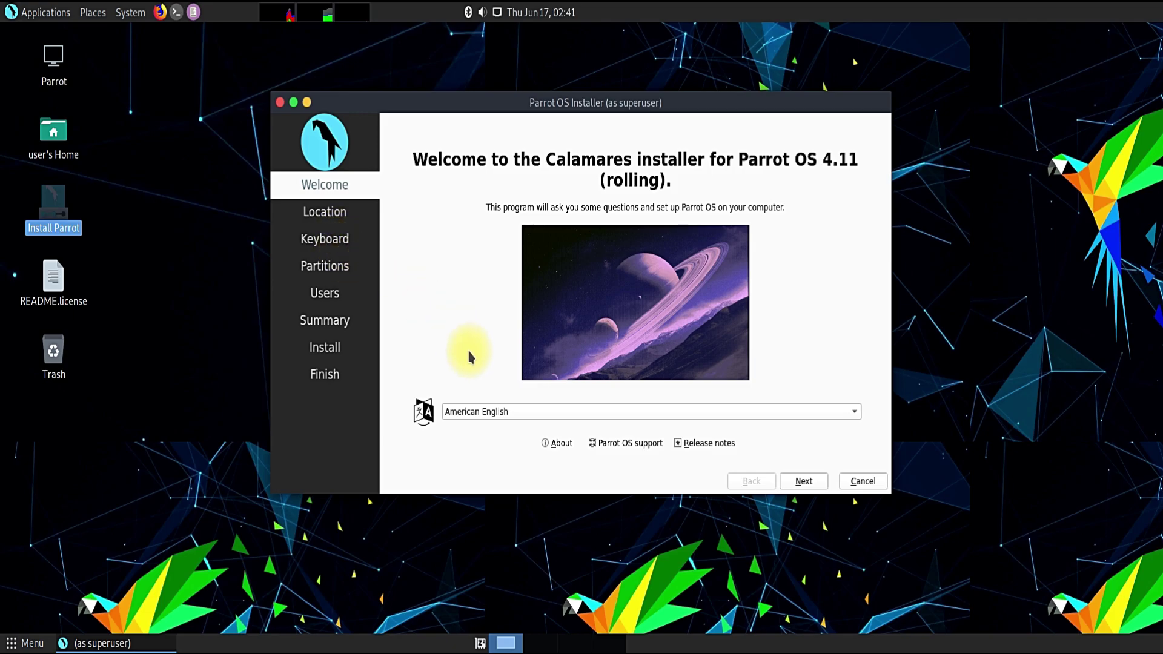
Keep American English as the installer language and accept the America/New York time zone.
{"action": "left_click", "coordinate": [500, 413]}
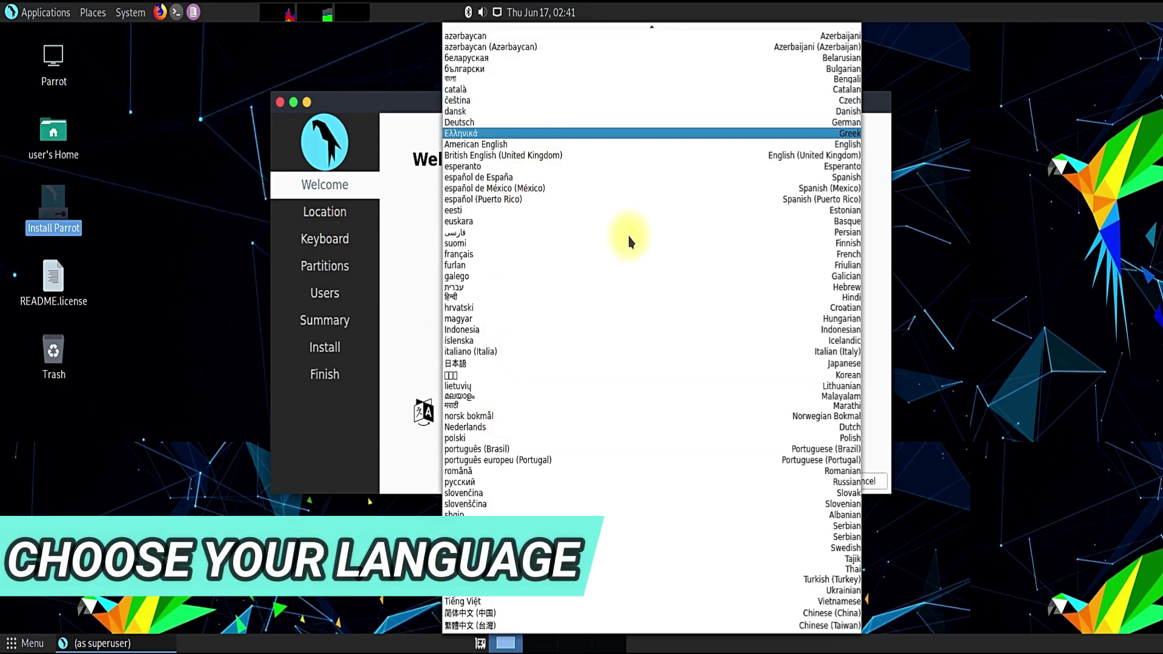
{"action": "left_click", "coordinate": [1008, 257]}
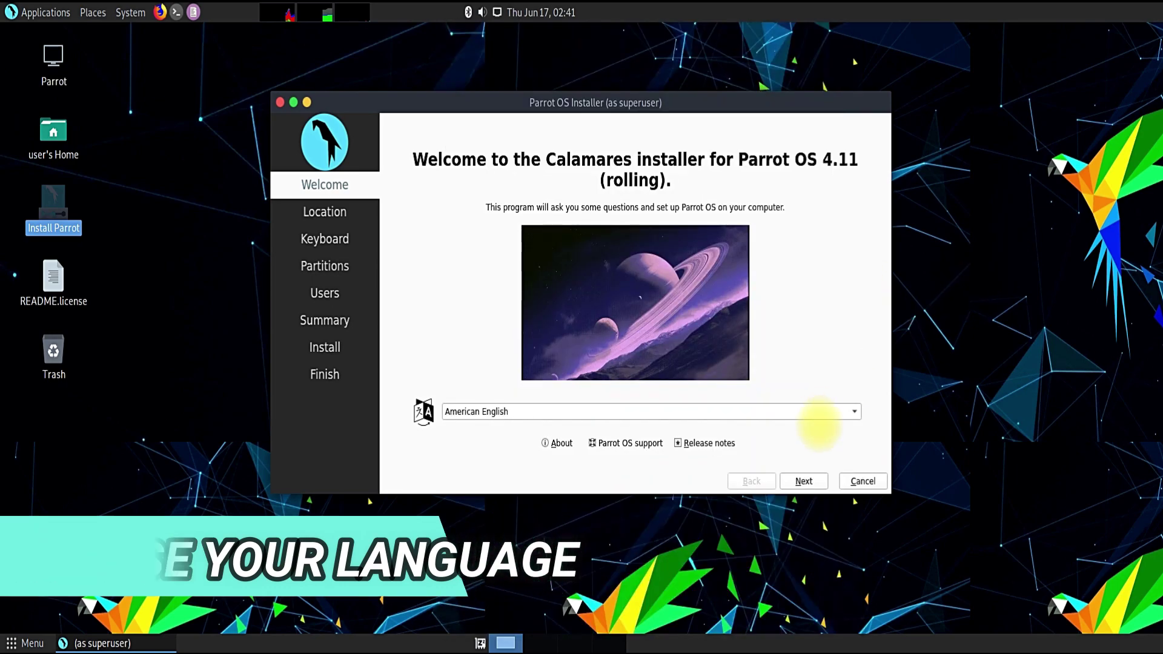
{"action": "left_click", "coordinate": [803, 481]}
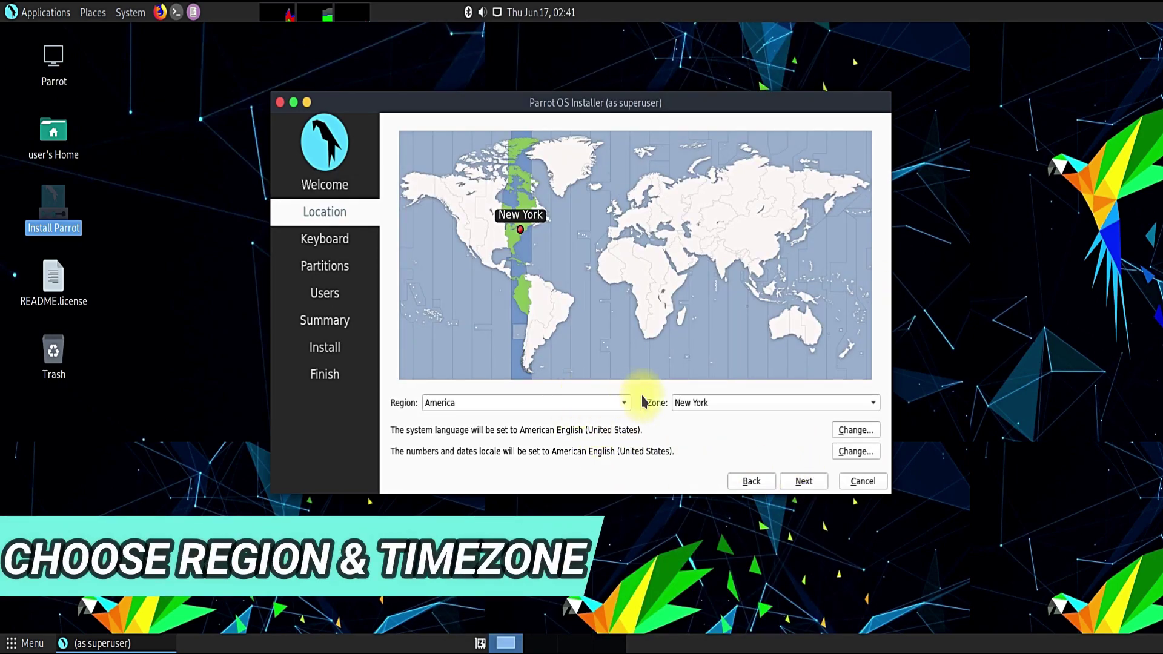
{"action": "left_click", "coordinate": [798, 481]}
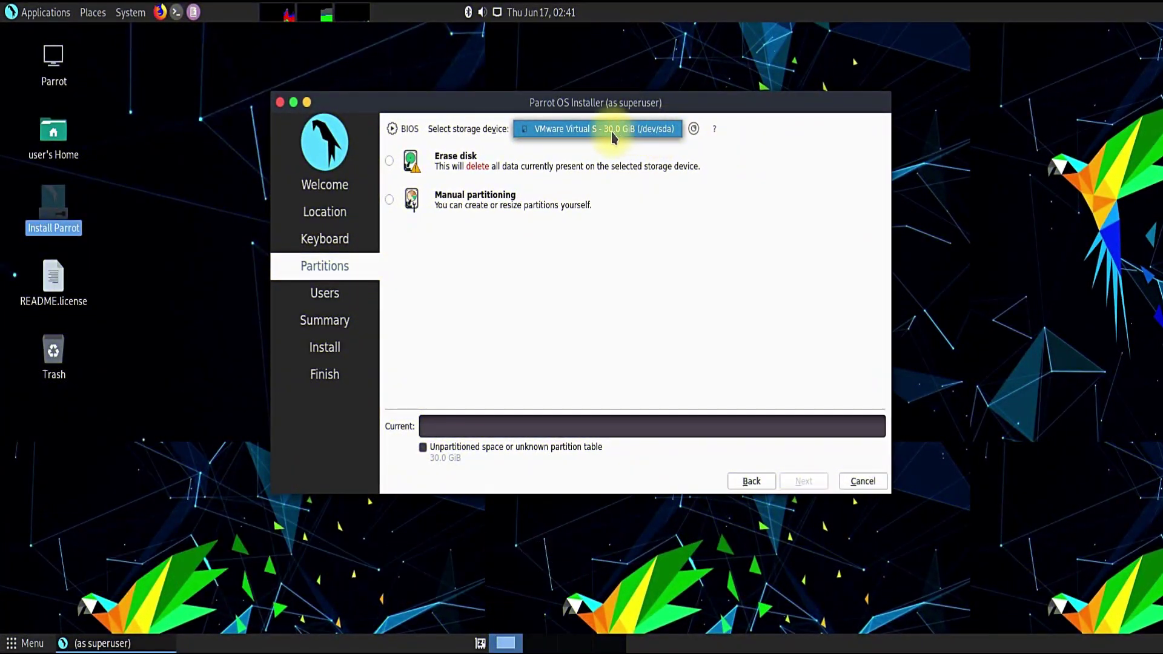
Choose manual partitioning and create a new GPT partition table on the disk.
{"action": "left_click", "coordinate": [409, 200]}
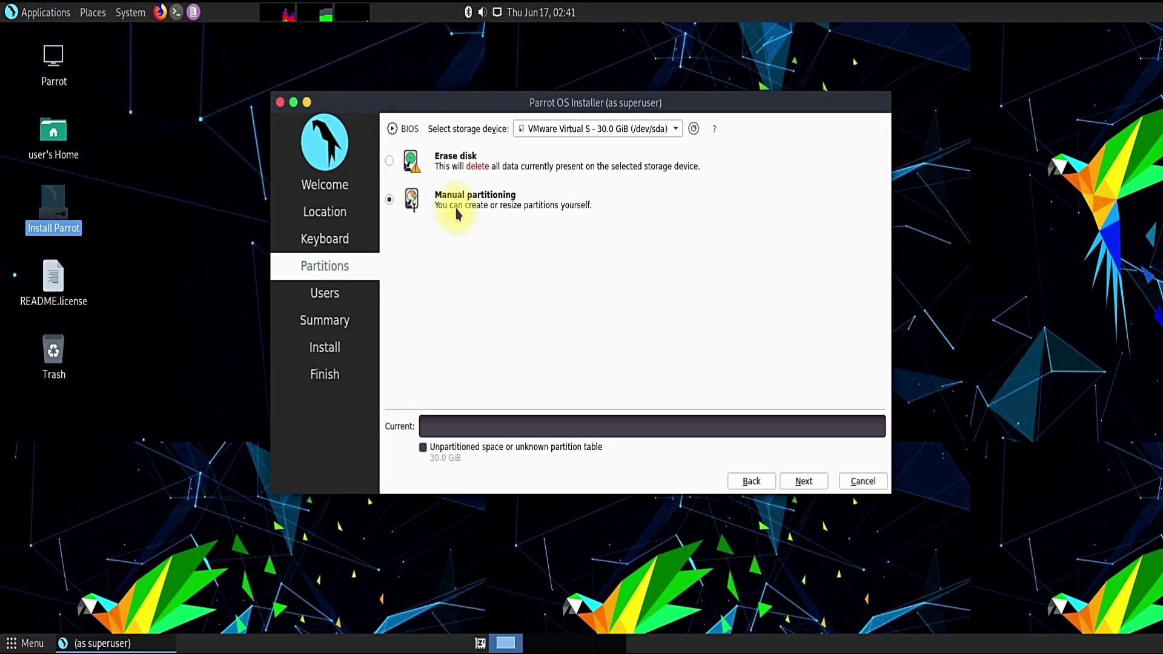
{"action": "left_click", "coordinate": [803, 482]}
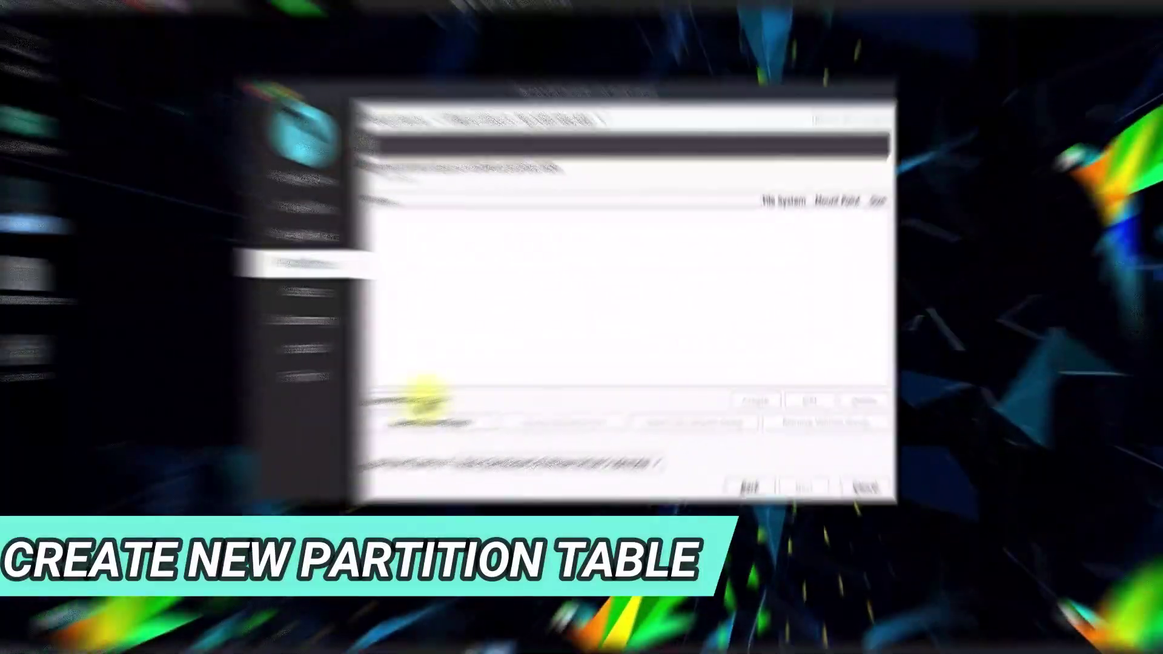
{"action": "left_click", "coordinate": [427, 400]}
{"action": "left_click", "coordinate": [462, 305]}
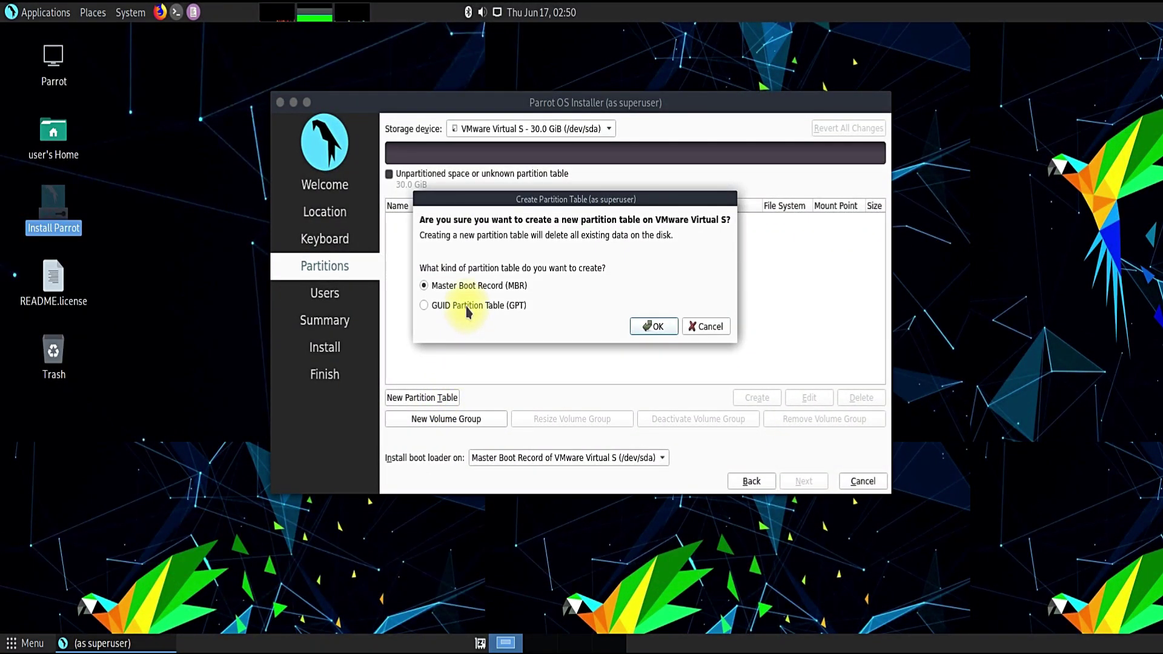
{"action": "left_click", "coordinate": [656, 326]}
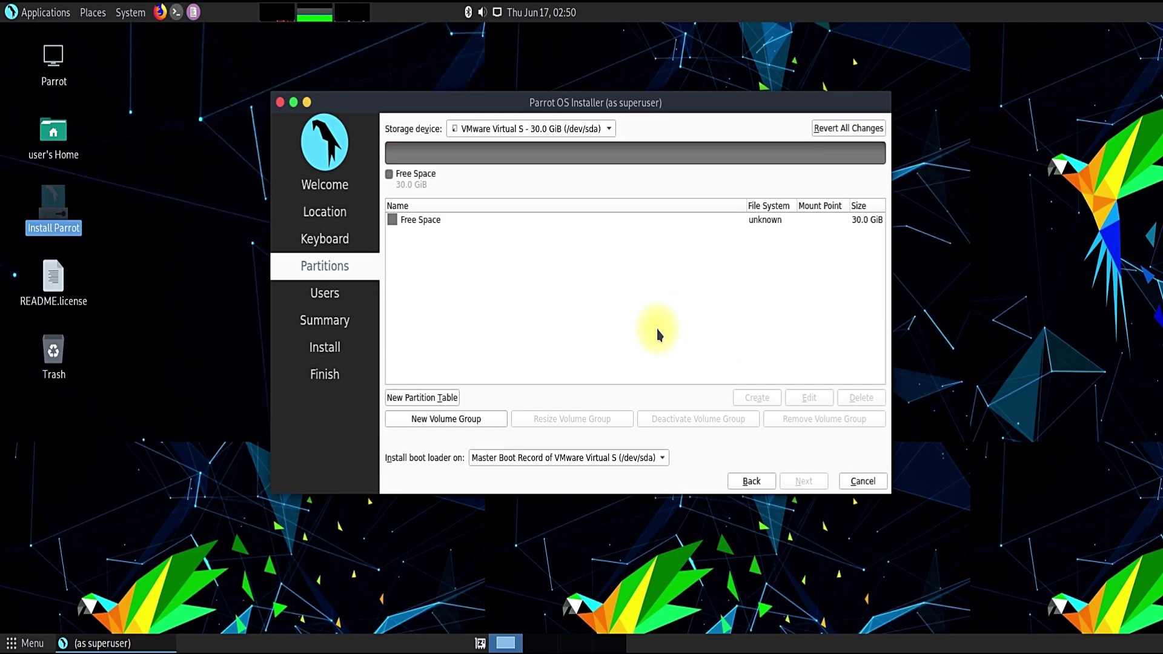
Create an 8 MiB unformatted partition with the bios-grub flag in the free space.
{"action": "left_click", "coordinate": [693, 220]}
{"action": "left_click", "coordinate": [754, 396]}
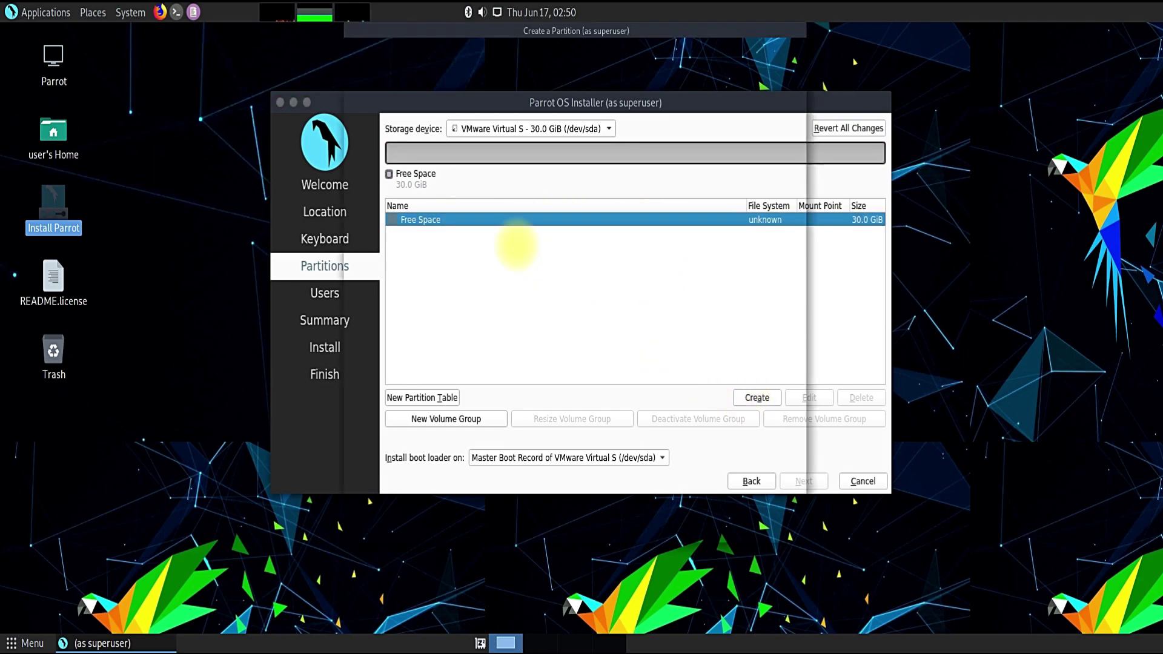
{"action": "left_click_drag", "start_coordinate": [460, 101], "coordinate": [361, 96]}
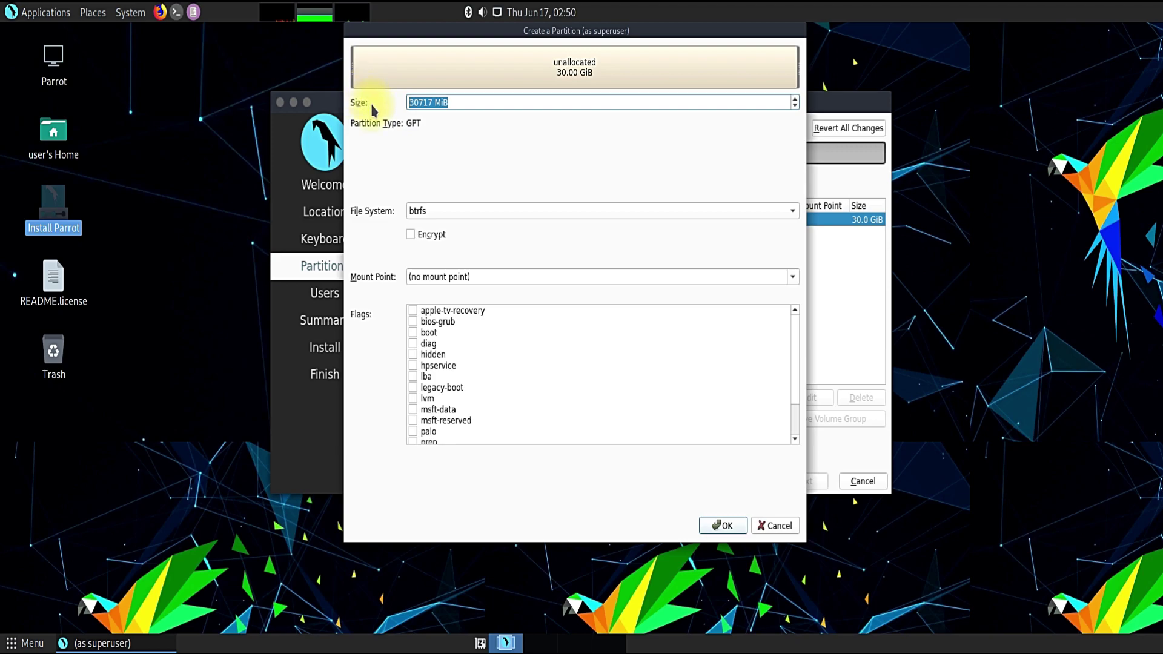
{"action": "type", "text": "8"}
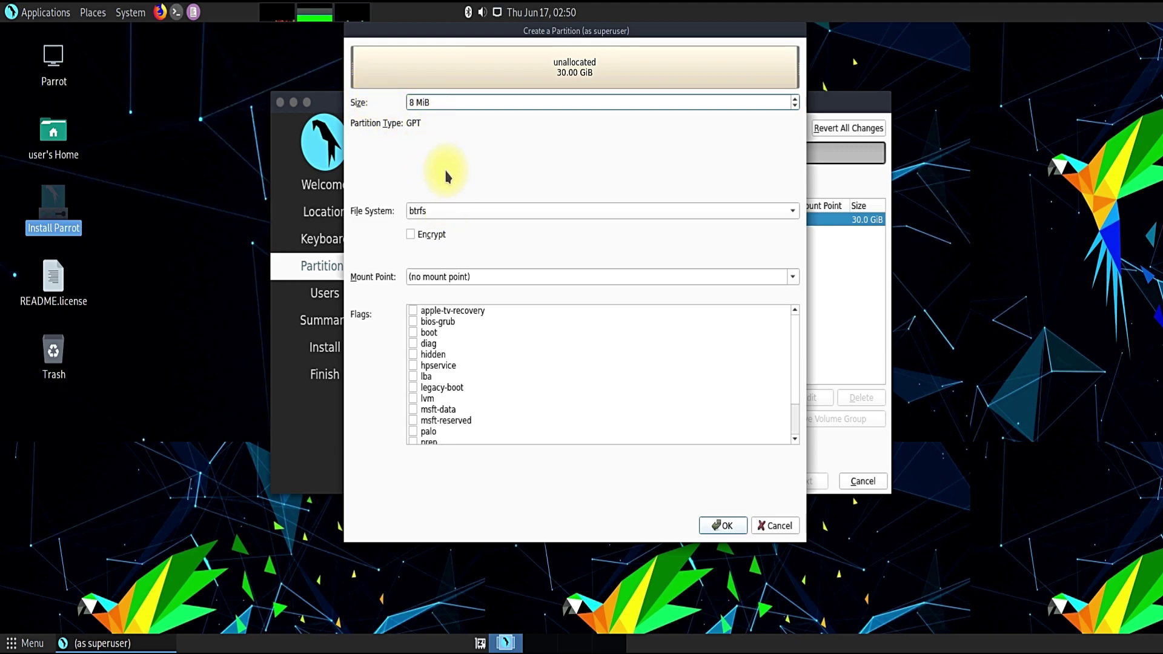
{"action": "left_click", "coordinate": [447, 212]}
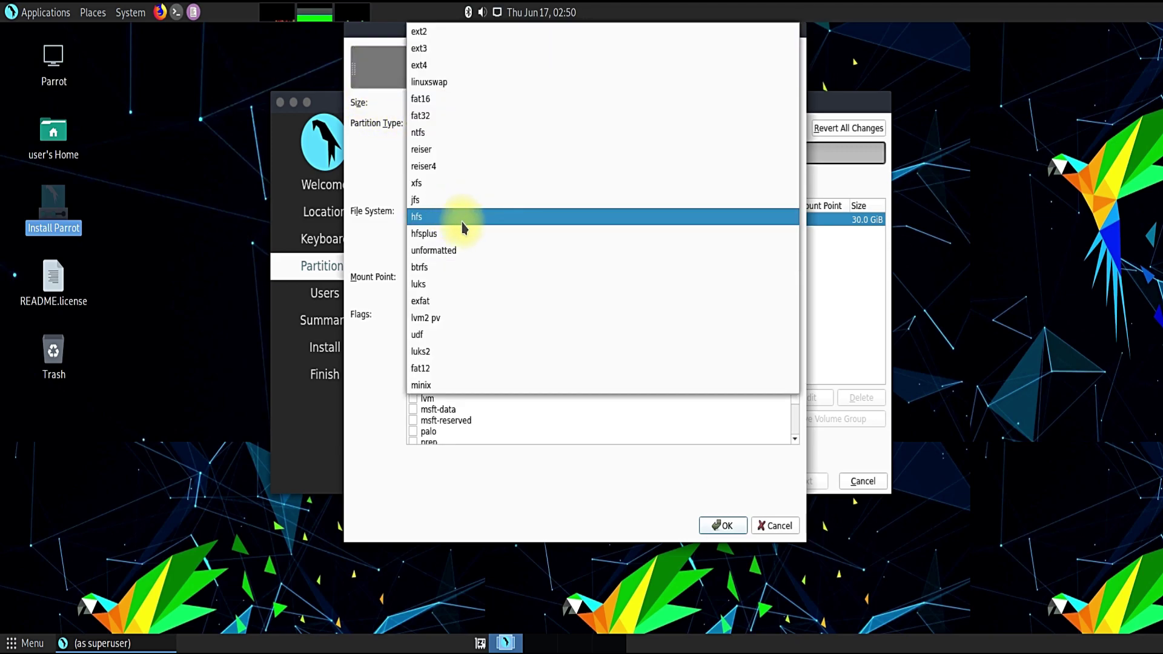
{"action": "left_click", "coordinate": [460, 249]}
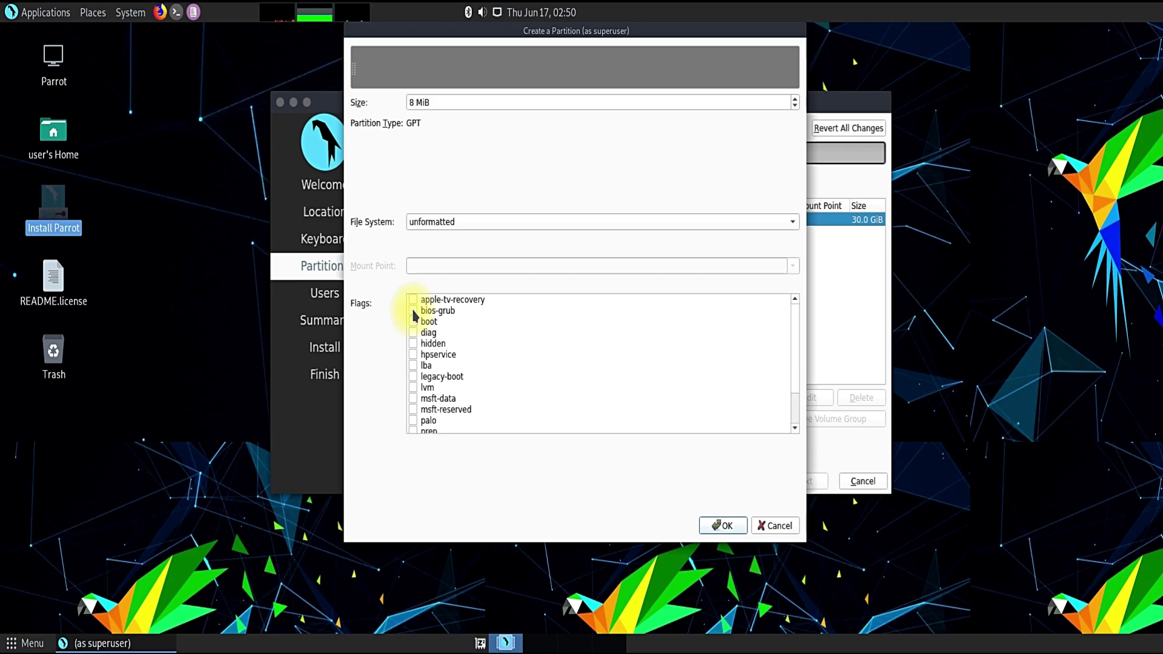
{"action": "left_click", "coordinate": [414, 311]}
{"action": "left_click", "coordinate": [714, 526]}
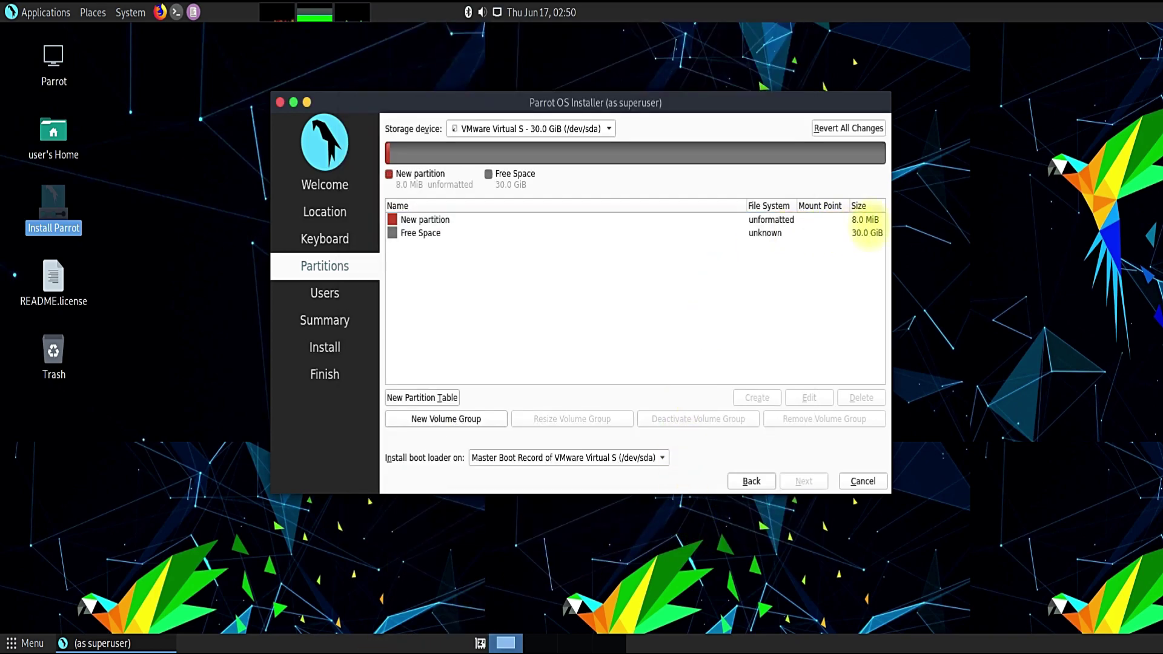
Create a 12.7 GiB XFS partition mounted at / after the bios-grub partition.
{"action": "left_click", "coordinate": [848, 222]}
{"action": "left_click", "coordinate": [433, 233]}
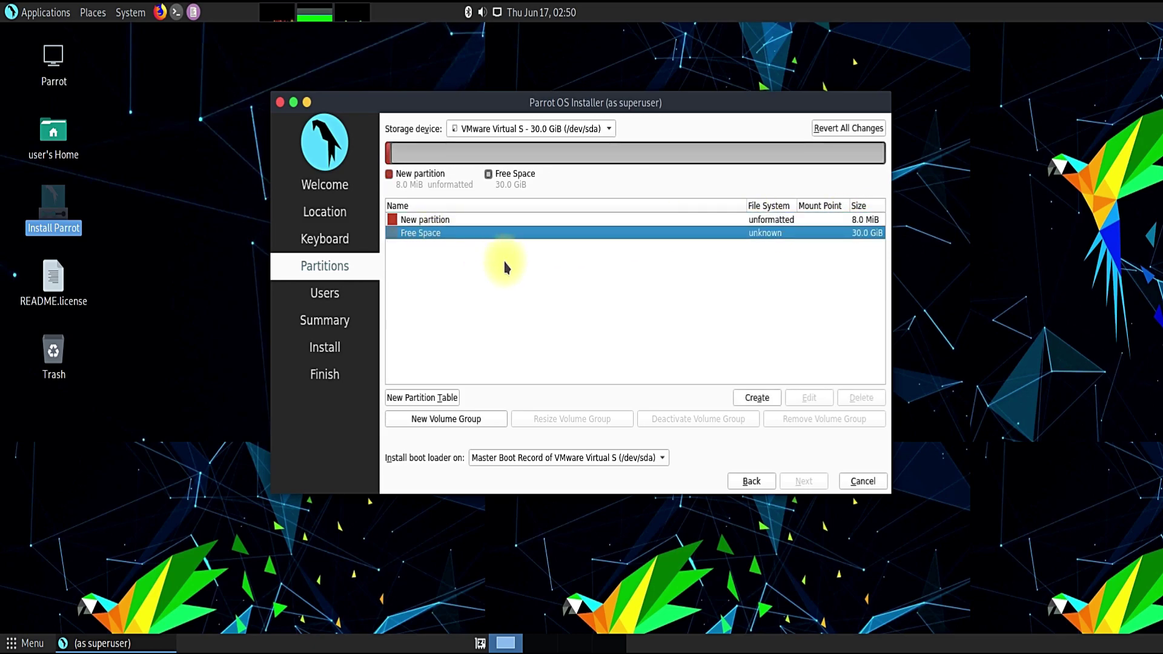
{"action": "left_click", "coordinate": [757, 398]}
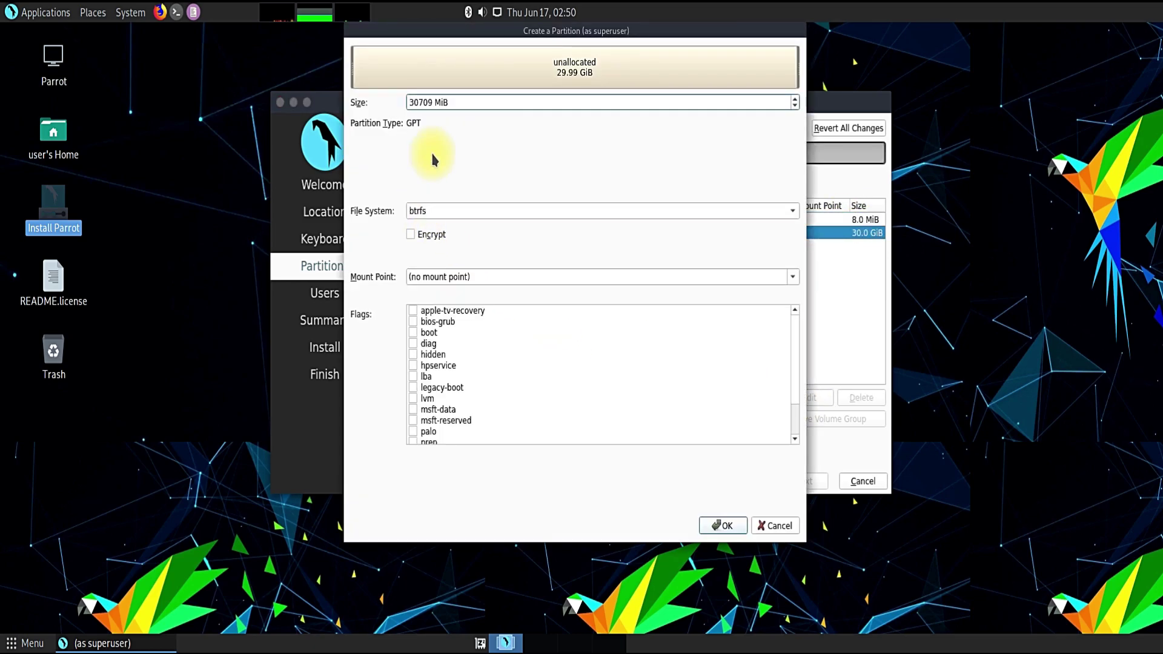
{"action": "left_click_drag", "start_coordinate": [466, 102], "coordinate": [401, 100]}
{"action": "type", "text": "1"}
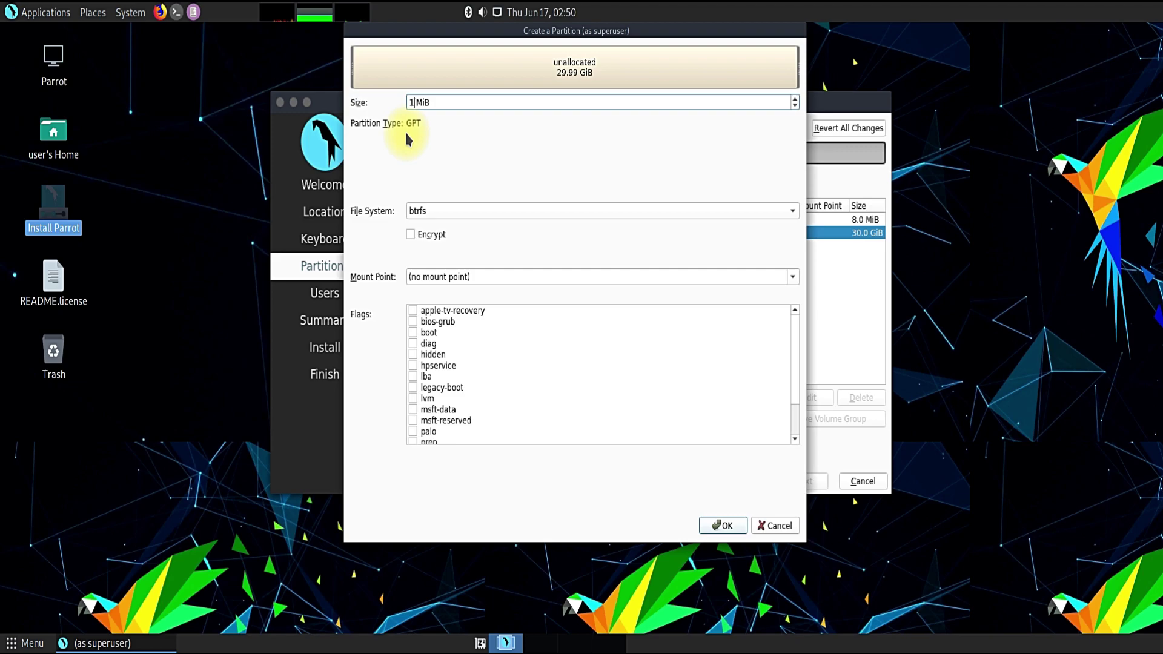
{"action": "left_click", "coordinate": [451, 217]}
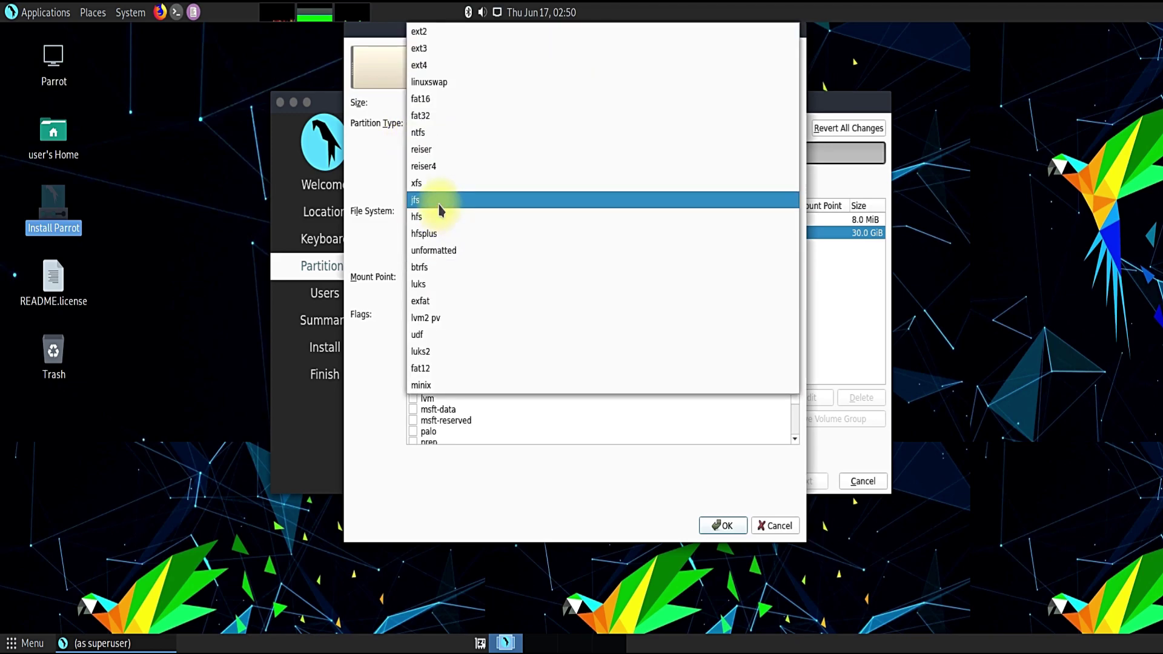
{"action": "left_click", "coordinate": [443, 191]}
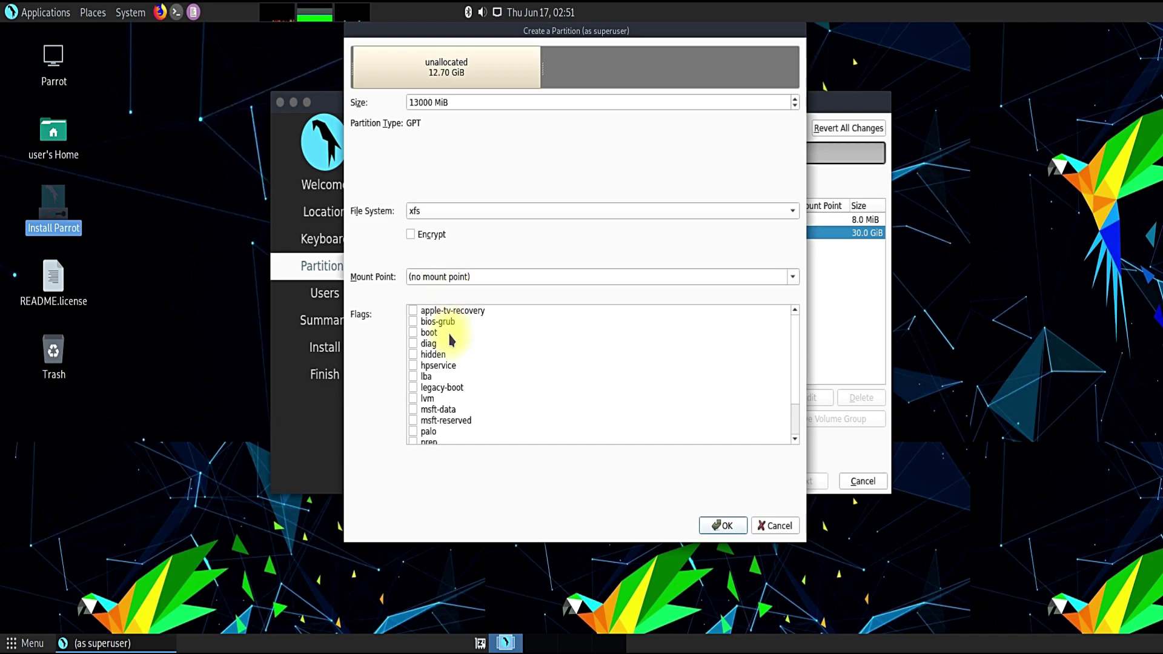
{"action": "left_click", "coordinate": [791, 281]}
{"action": "left_click", "coordinate": [417, 303]}
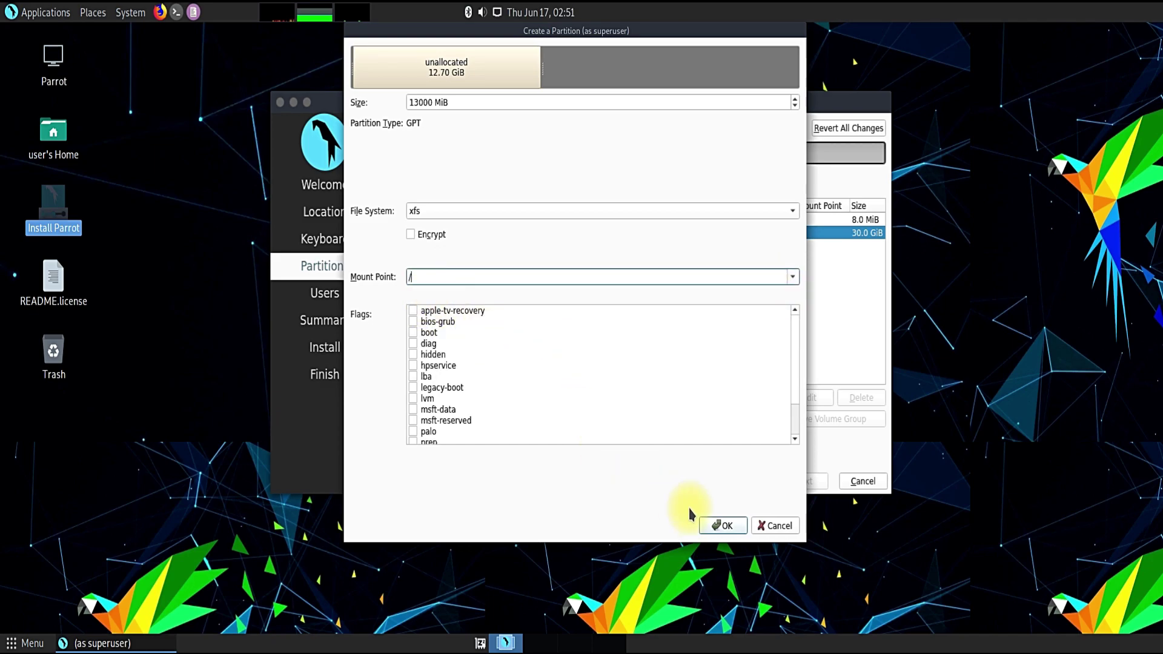
{"action": "left_click", "coordinate": [709, 525]}
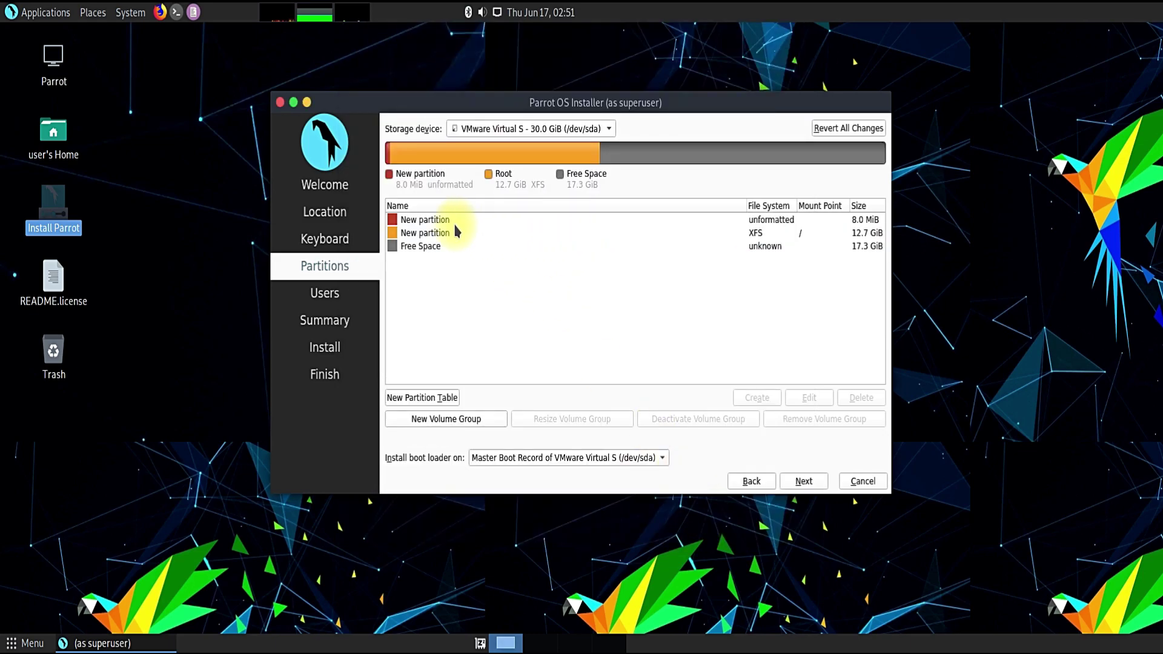
Create a Btrfs partition mounted at /home filling the remaining 17.3 GiB.
{"action": "left_click", "coordinate": [625, 246]}
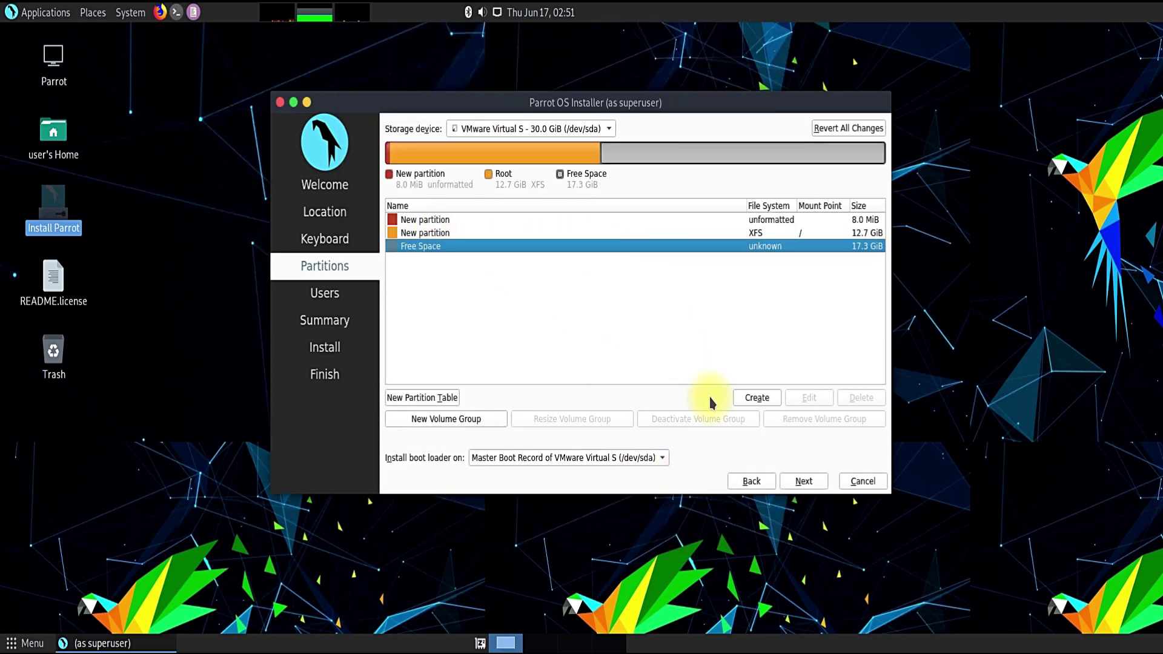
{"action": "left_click", "coordinate": [756, 397]}
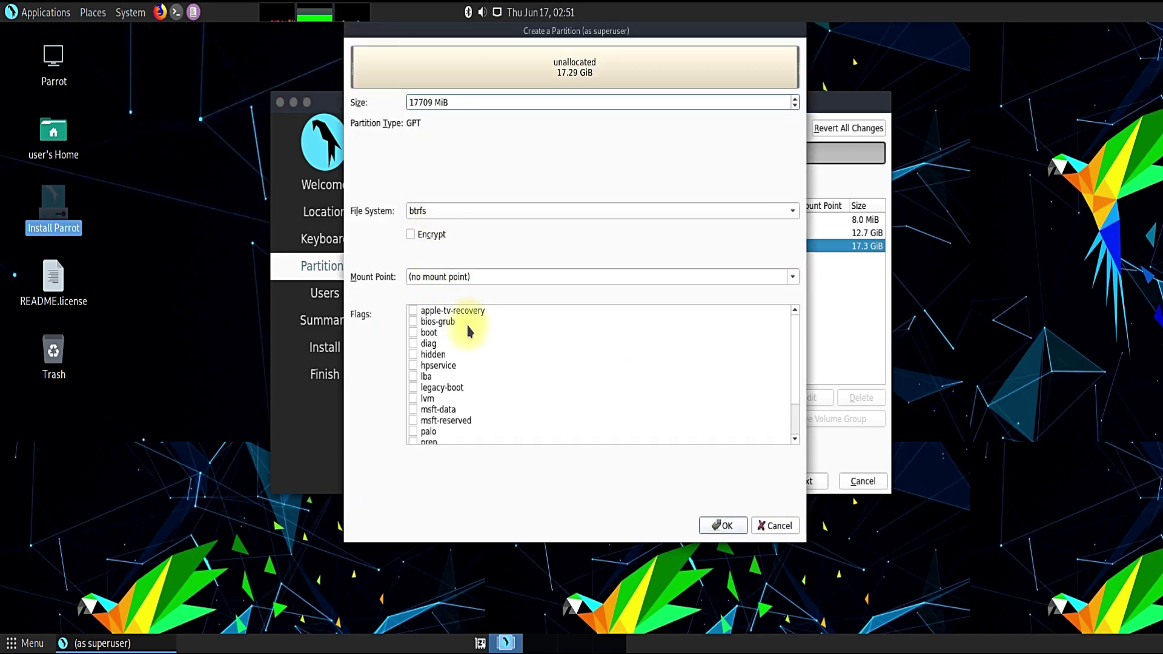
{"action": "left_click", "coordinate": [793, 277]}
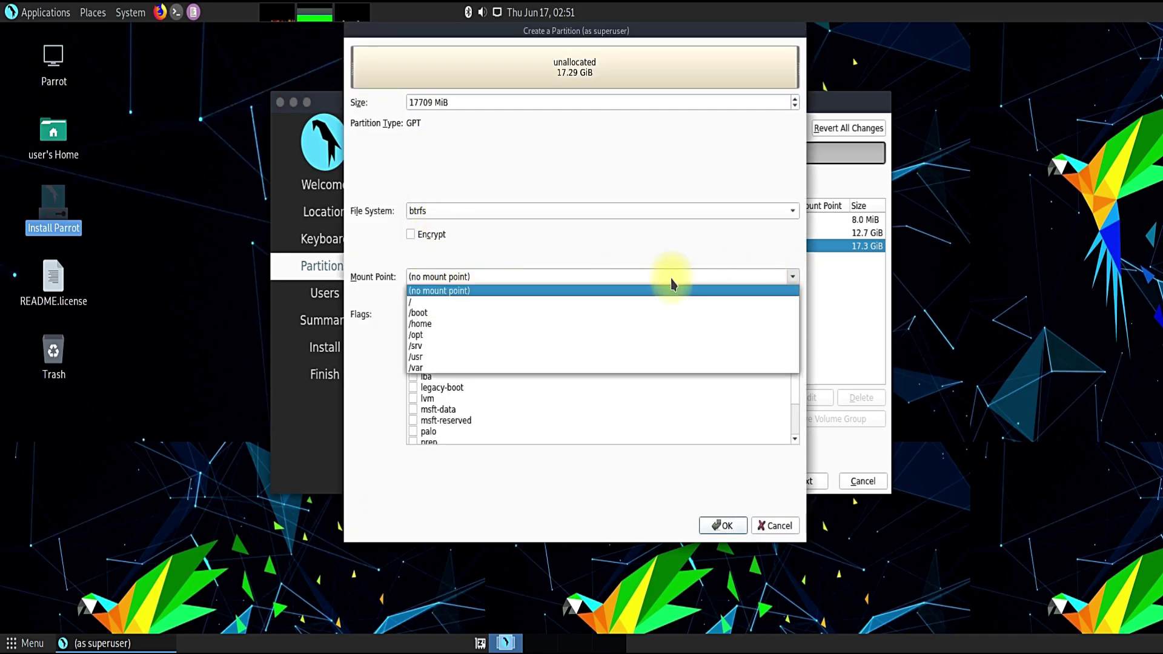
{"action": "left_click", "coordinate": [423, 324]}
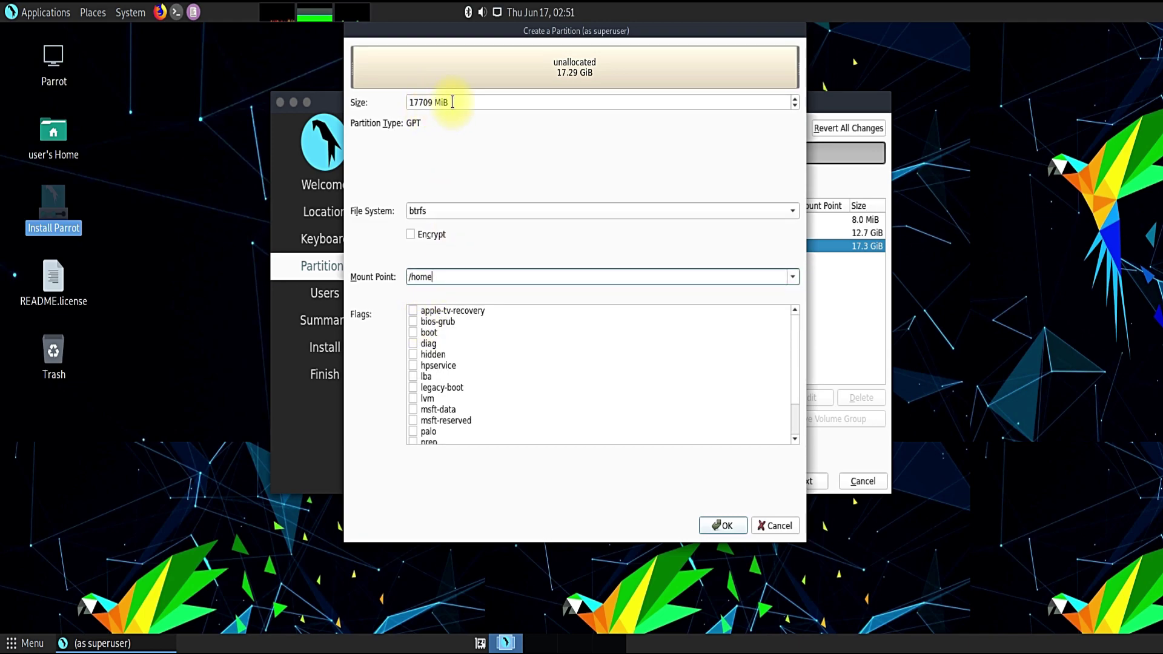
{"action": "triple_click", "coordinate": [445, 103]}
{"action": "left_click", "coordinate": [721, 525]}
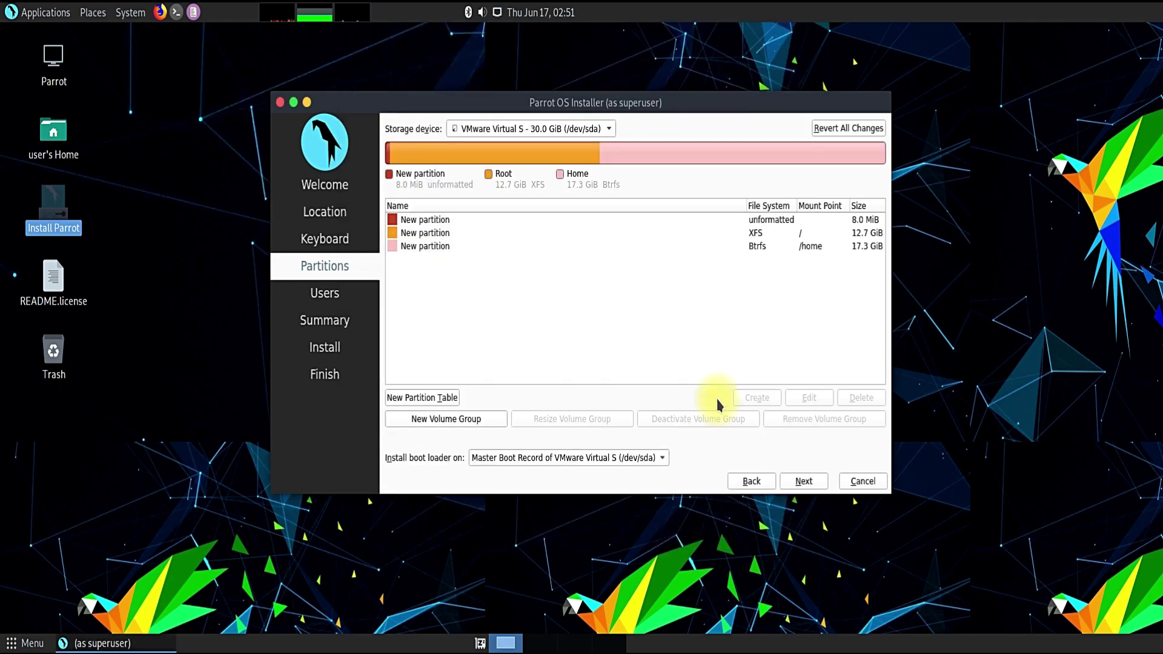
{"action": "left_click", "coordinate": [395, 218]}
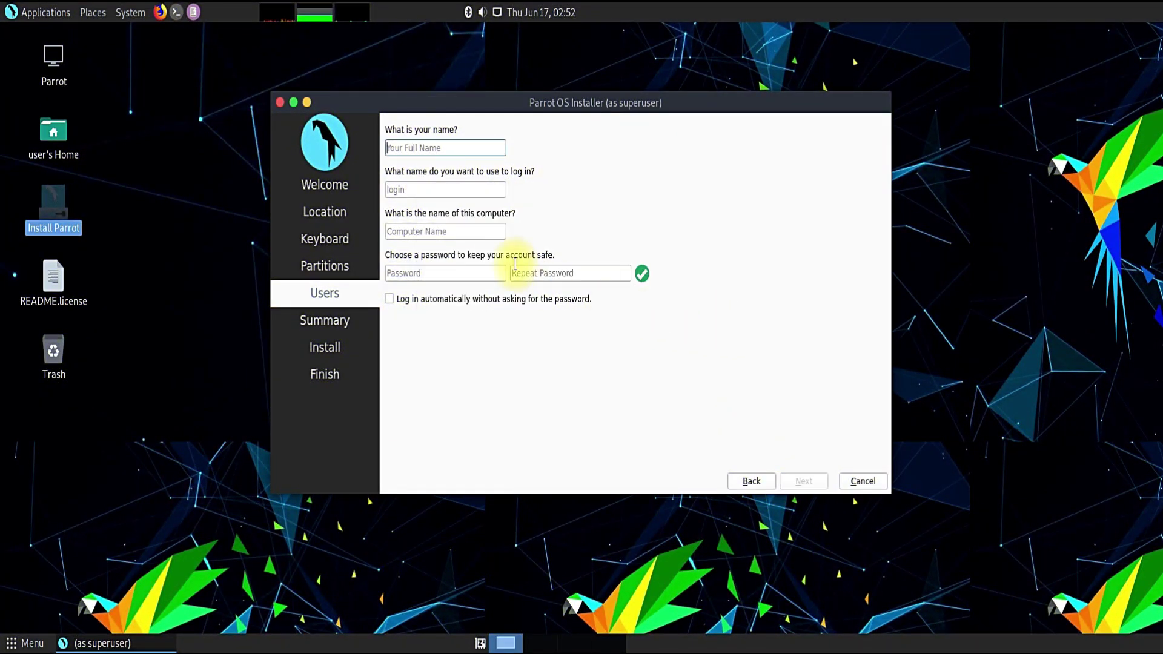
Enter the user's name on the Users page so login and computer name fill in.
{"action": "type", "text": "techso"}
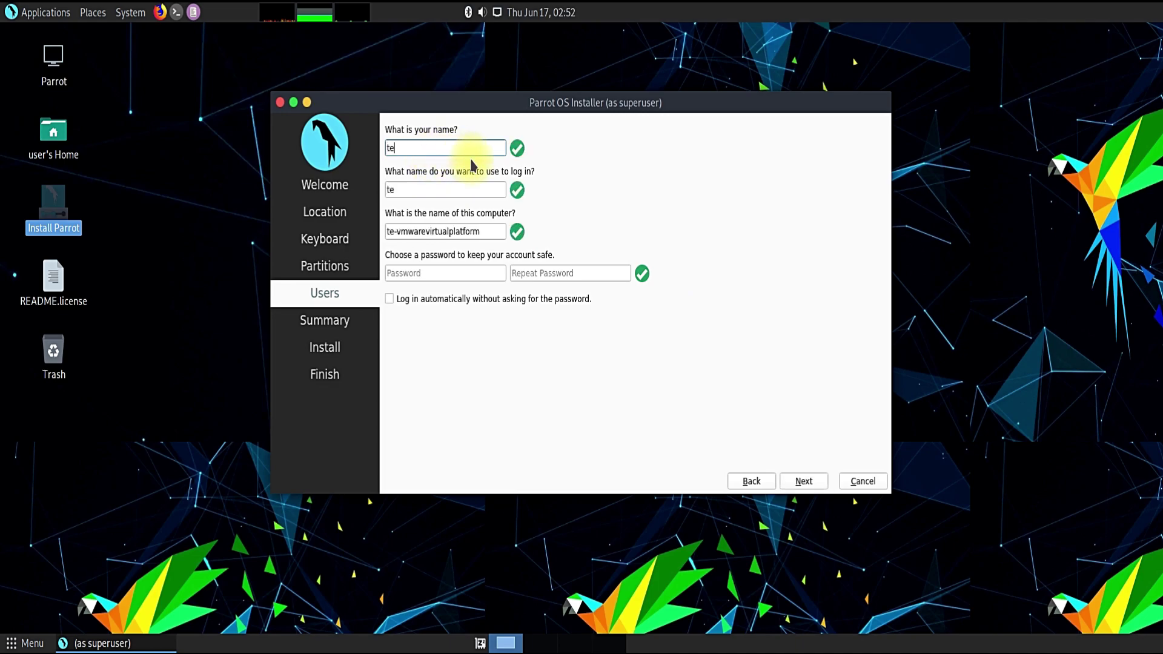
{"action": "type", "text": "luti"}
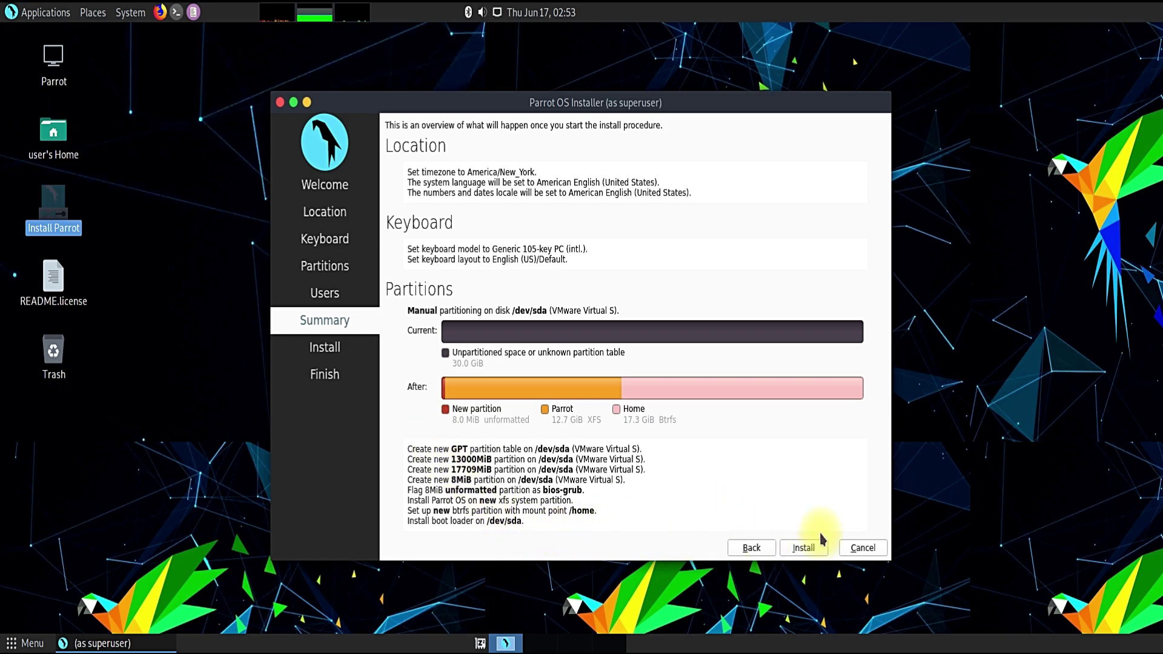
Start the installation and confirm writing the partition changes to disk.
{"action": "left_click", "coordinate": [808, 548]}
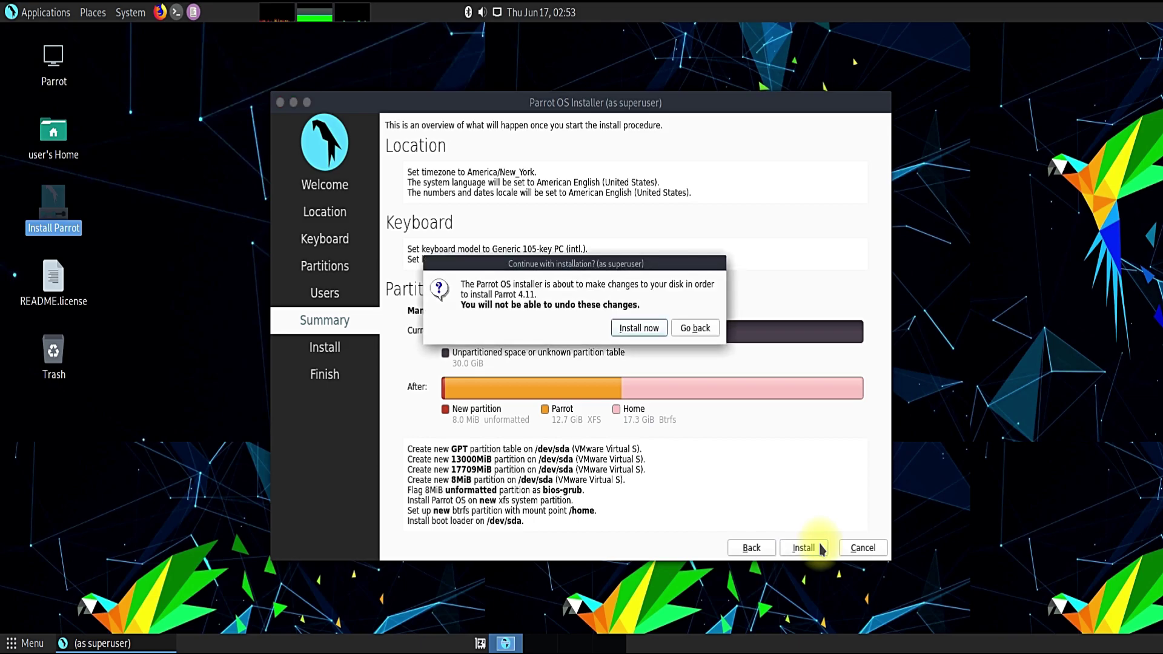
{"action": "left_click", "coordinate": [624, 331]}
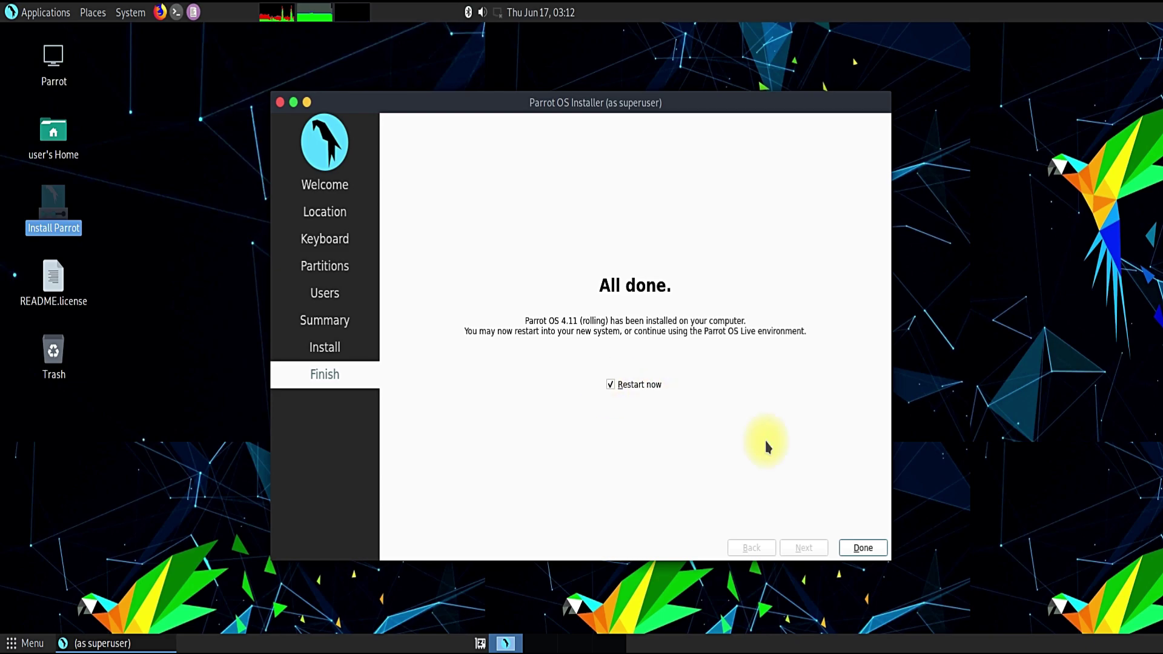
Finish the installer with Restart now checked to reboot into Parrot OS.
{"action": "left_click", "coordinate": [863, 548]}
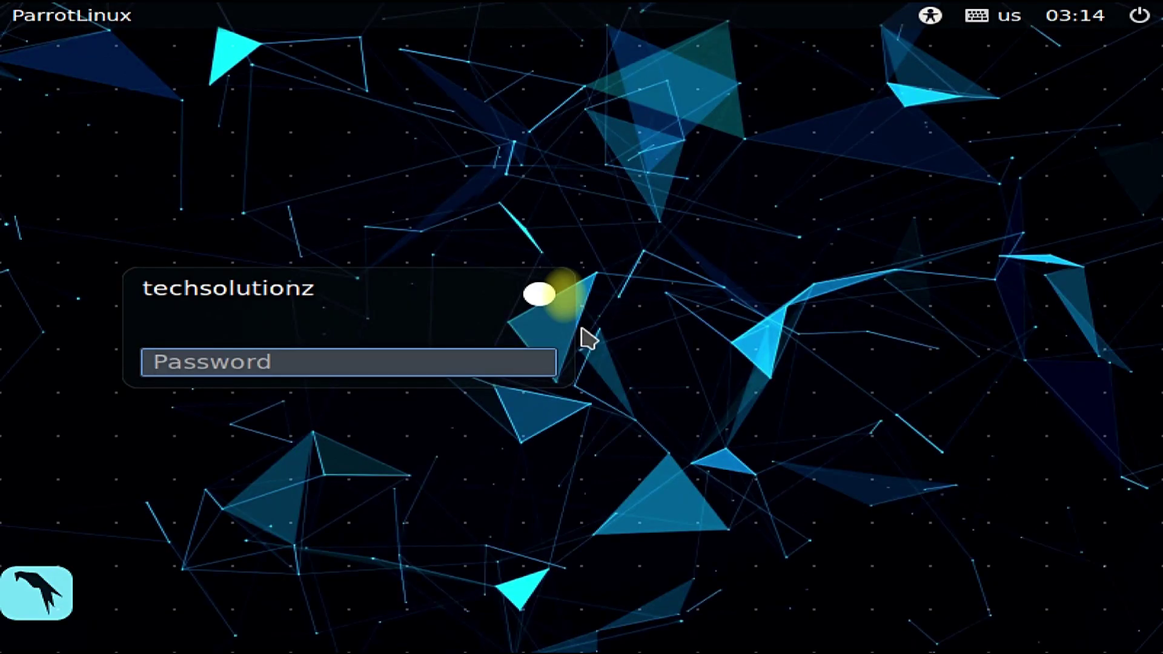
Log in with the account password and launch System > Preferences > Personal > About Me.
{"action": "type", "text": "p"}
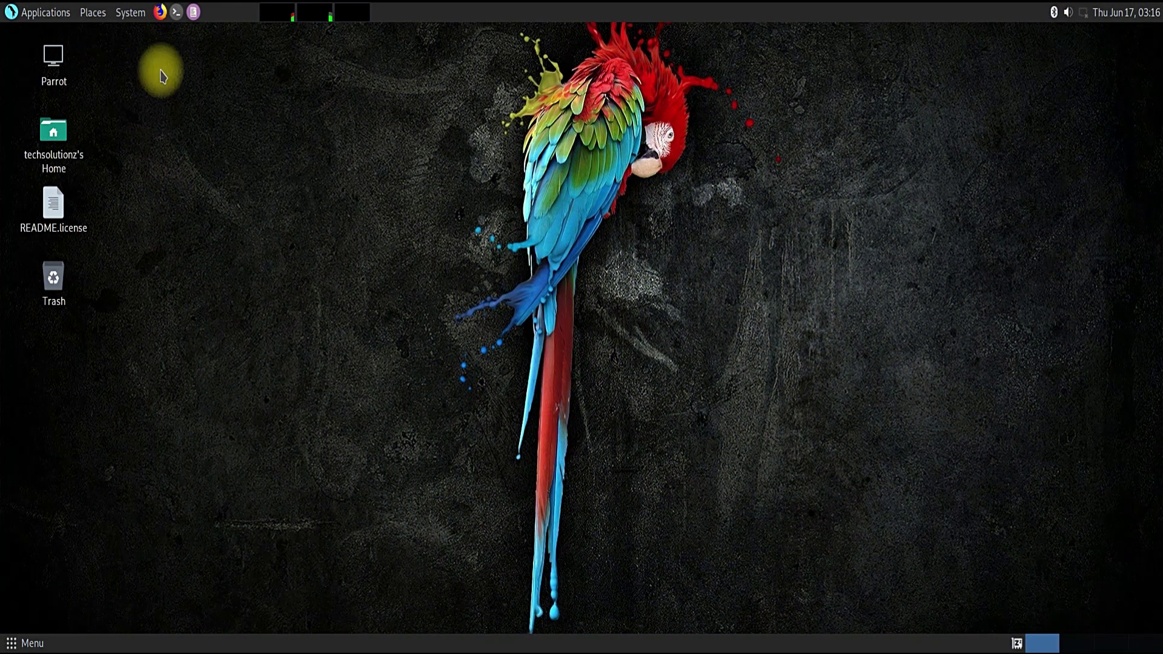
{"action": "left_click", "coordinate": [130, 12]}
{"action": "mouse_move", "coordinate": [152, 38]}
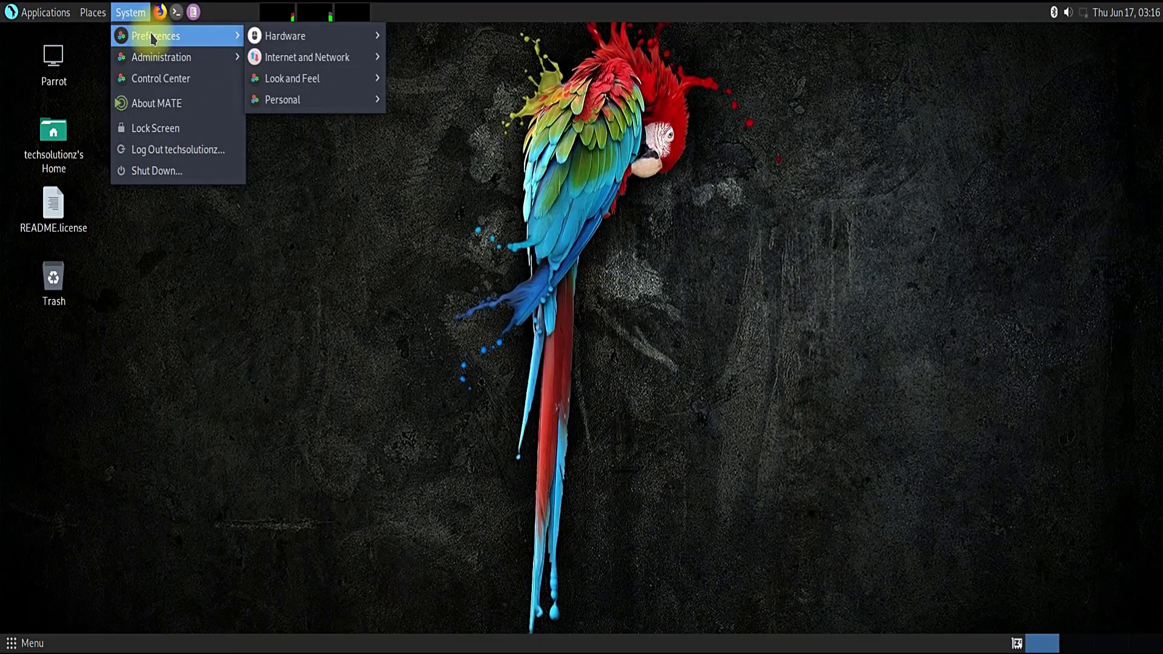
{"action": "mouse_move", "coordinate": [274, 103]}
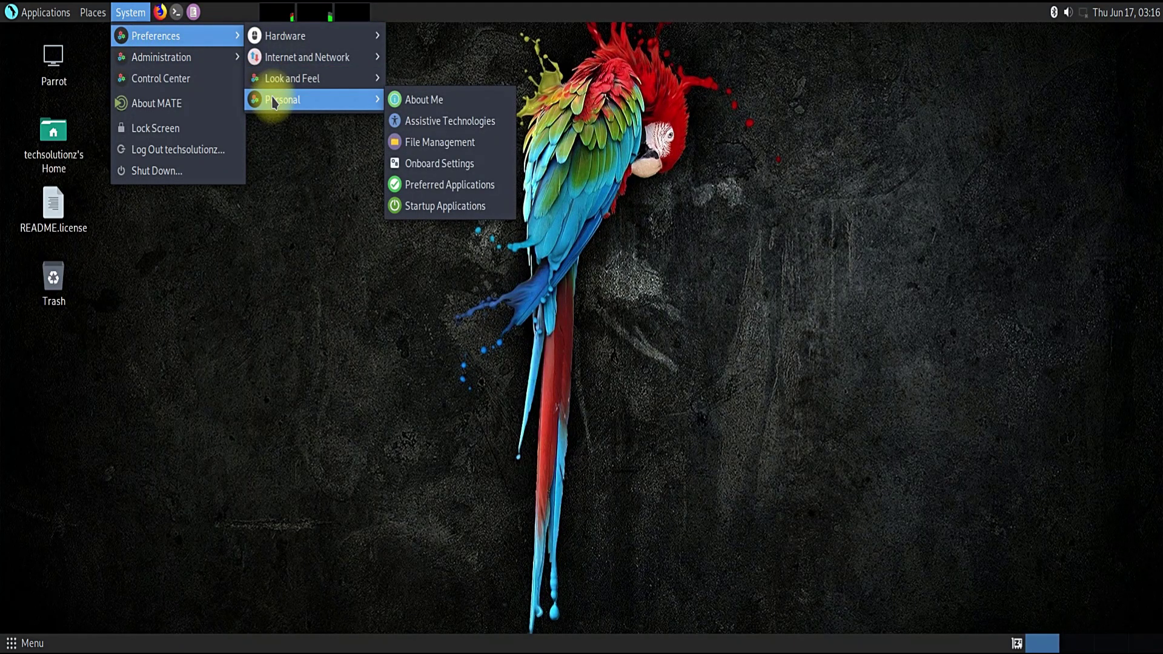
{"action": "left_click", "coordinate": [425, 100]}
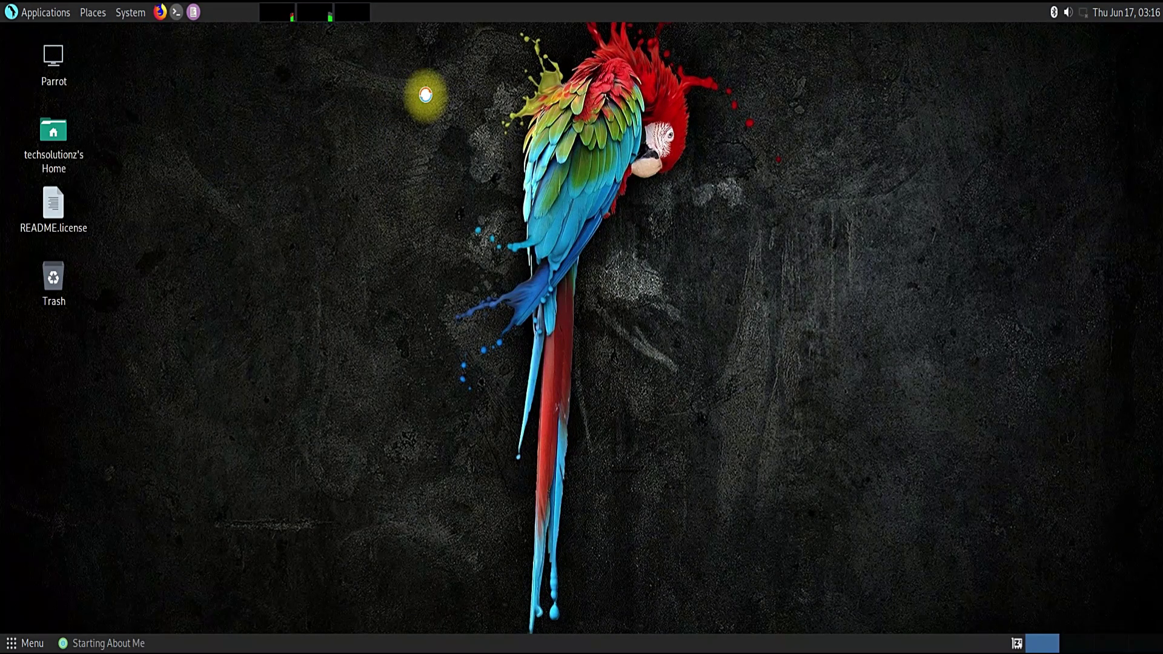